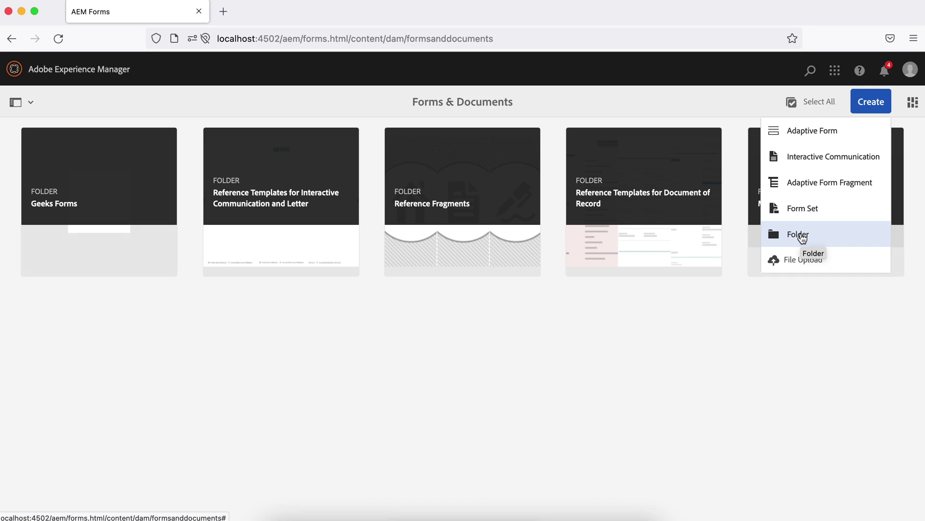
- Create the Form Fragments folder, open it, and bring up the Create options
click(801, 238)
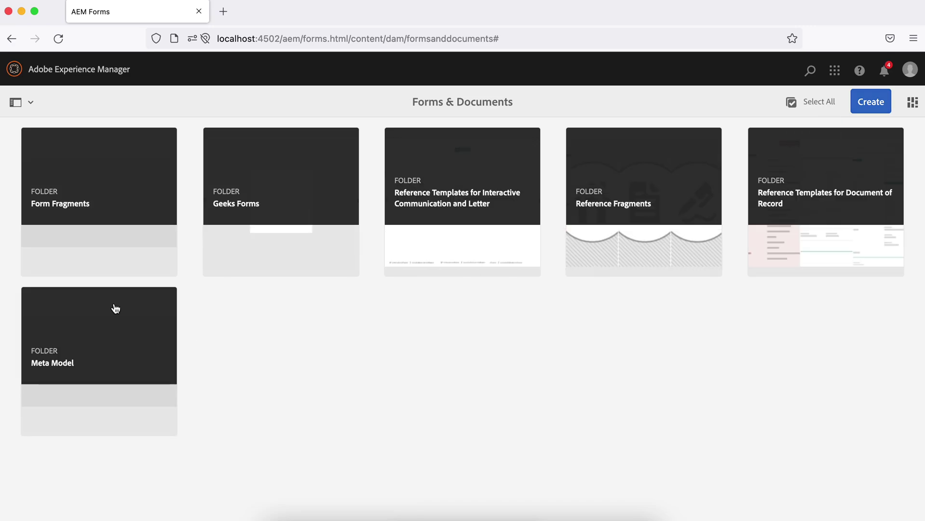
click(96, 200)
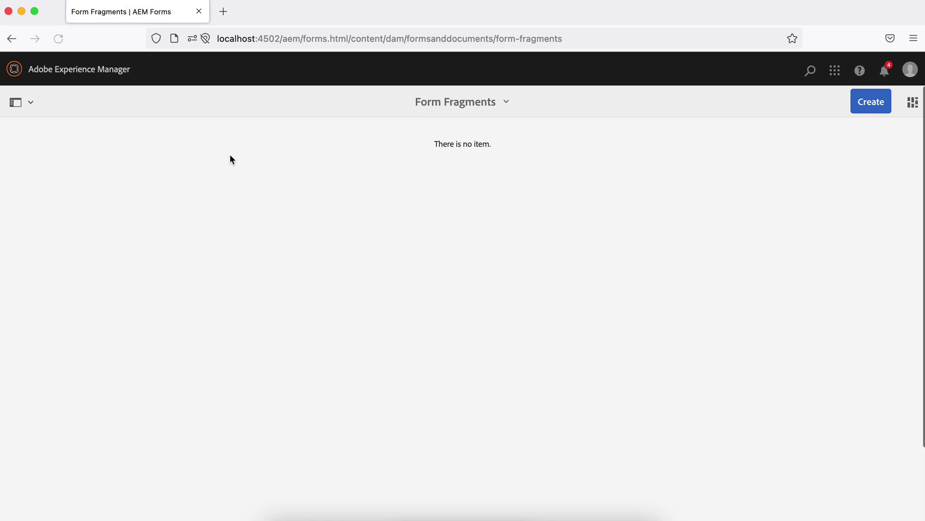
click(878, 108)
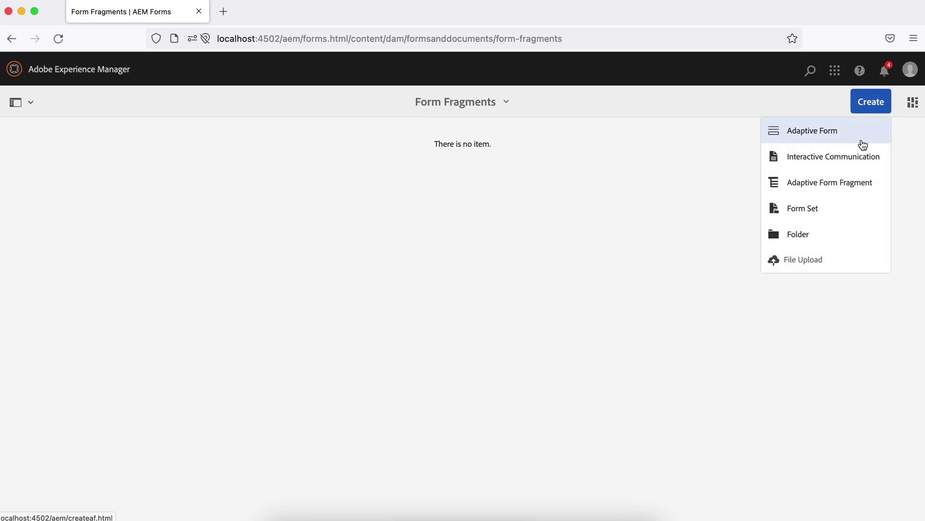
- Start a new adaptive form fragment titled 'Address' and review its option tabs
click(838, 187)
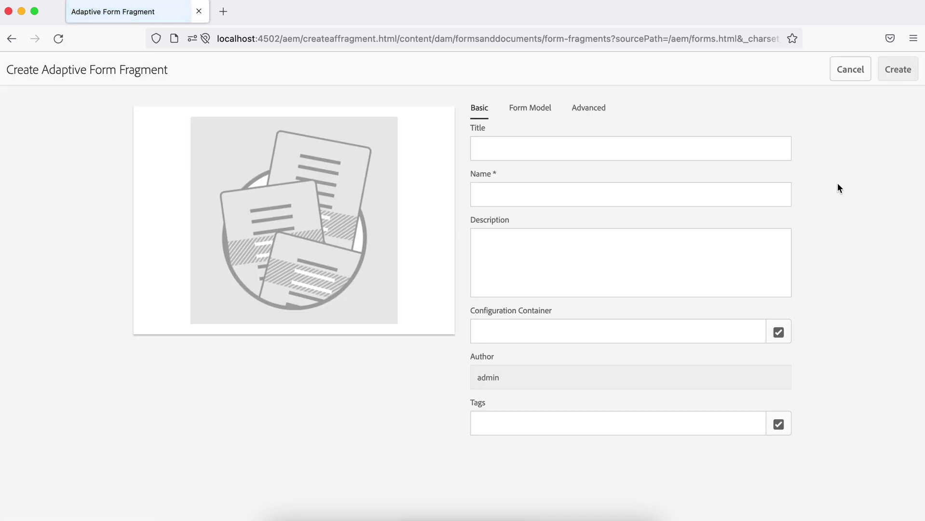
click(569, 154)
text(Address)
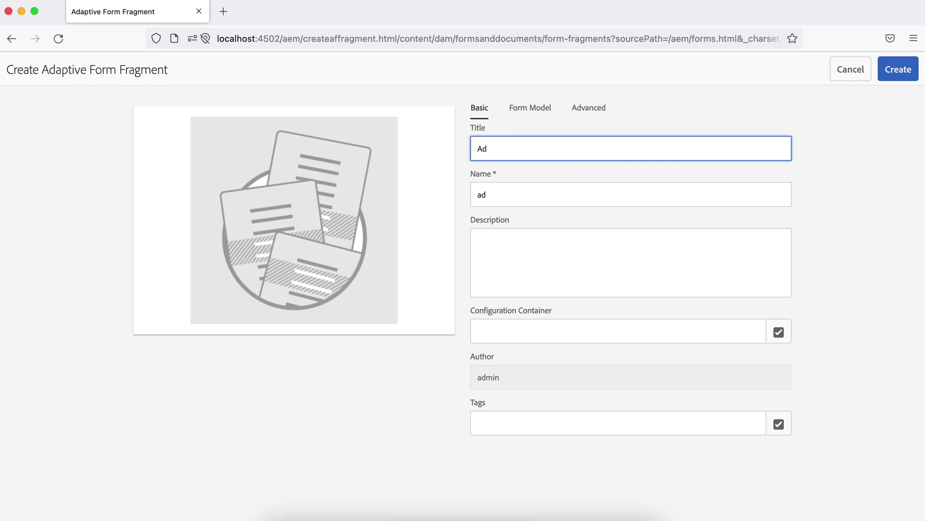
click(545, 116)
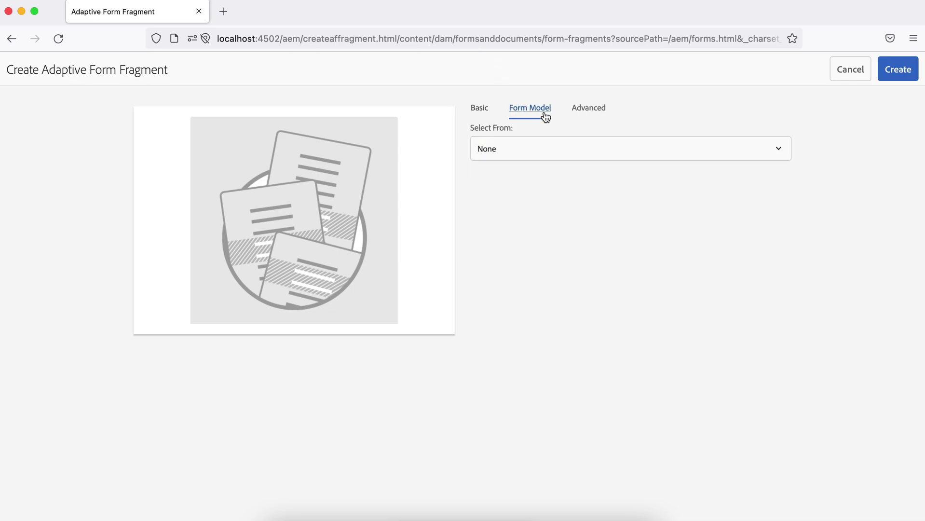
click(591, 108)
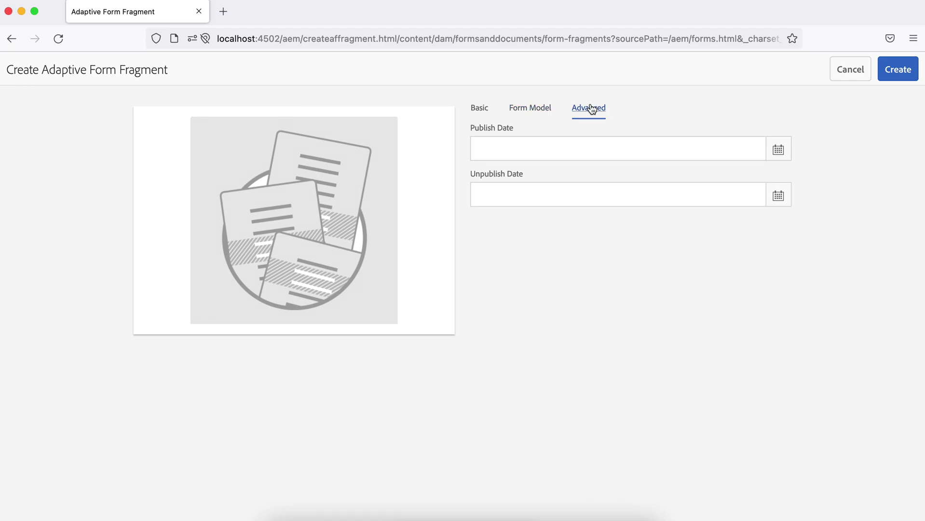
click(476, 109)
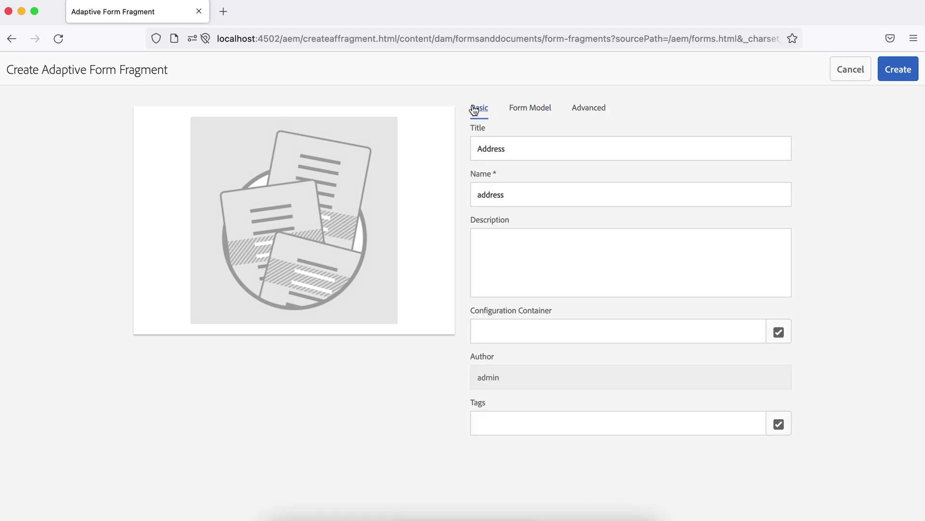
- Set the configuration container to Geeks Forms, create the fragment and open it for editing
click(521, 336)
click(778, 331)
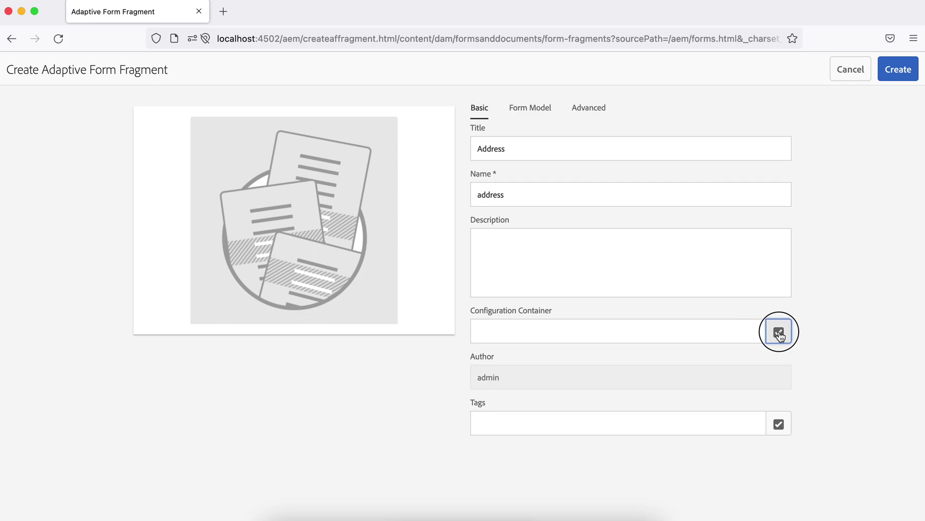
click(104, 273)
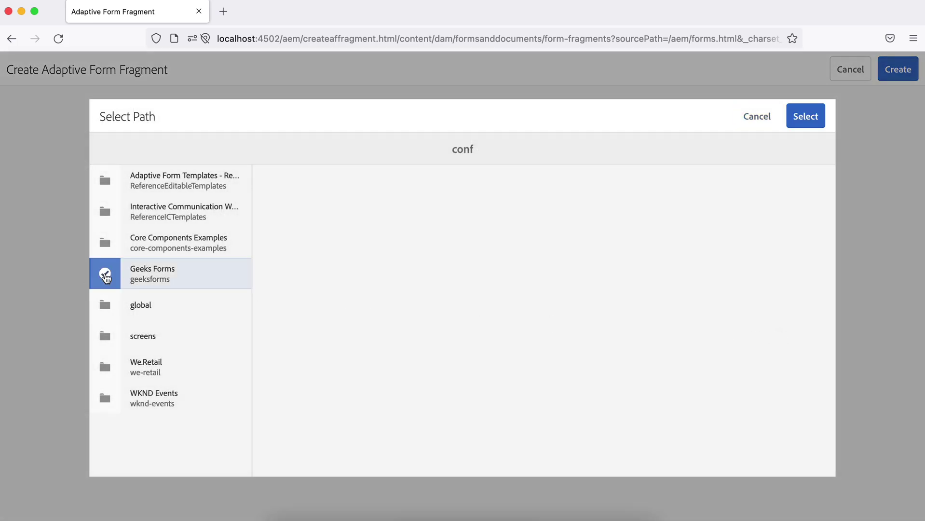
click(805, 118)
click(892, 76)
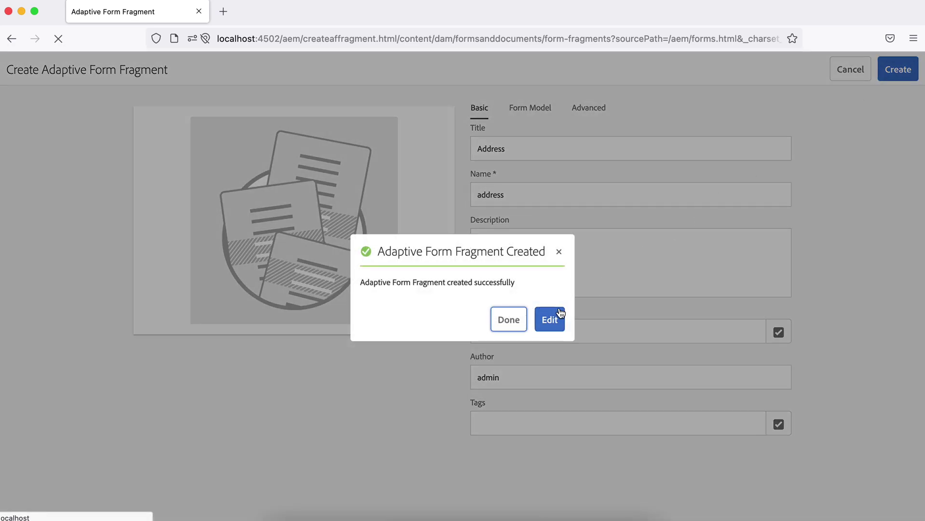
click(548, 322)
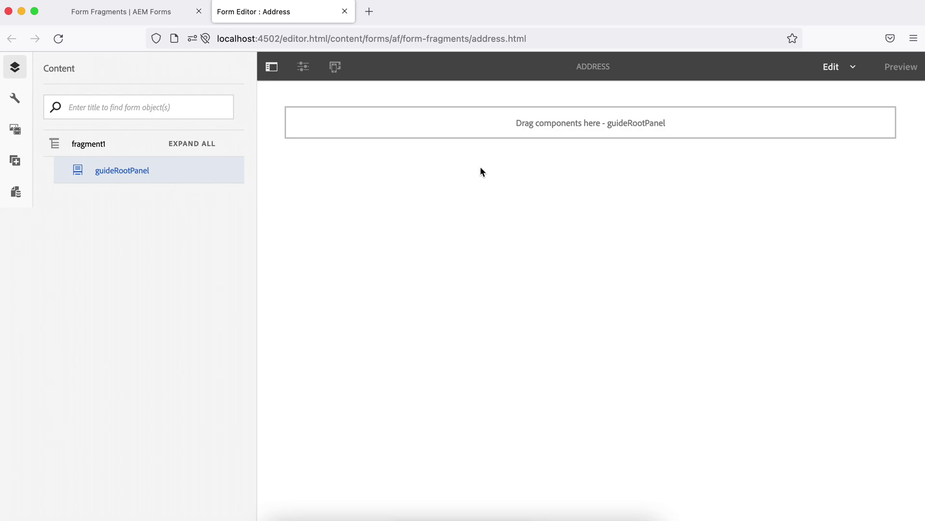
click(479, 149)
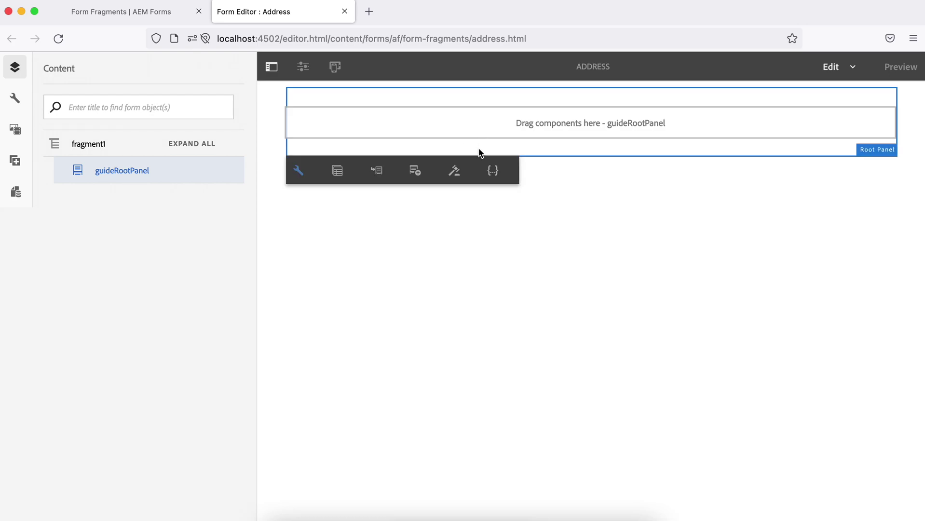
click(428, 118)
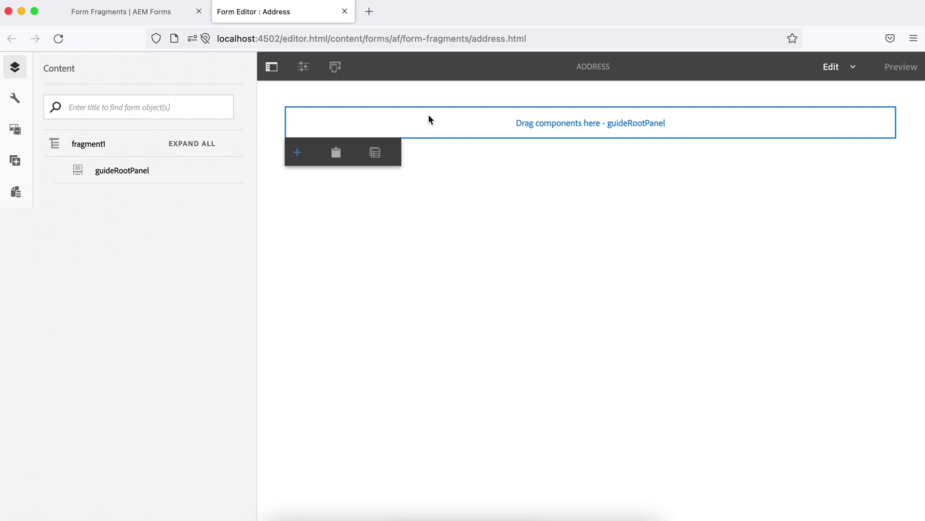
- Insert a Panel into the fragment and open its properties
click(297, 153)
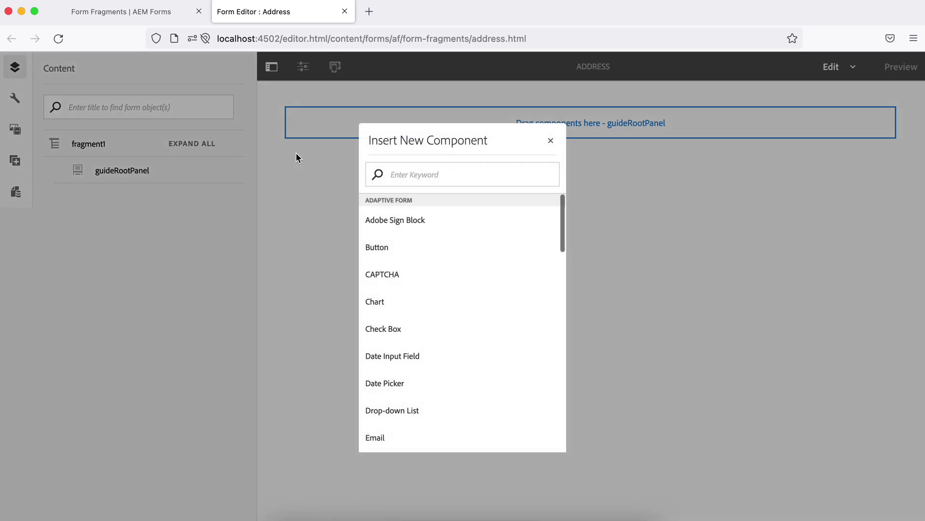
text(pa)
click(373, 226)
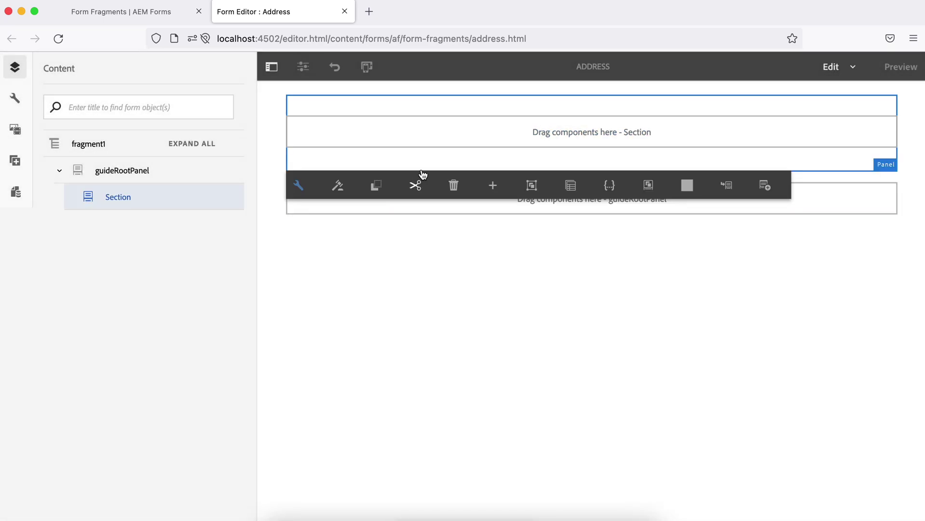
click(456, 126)
click(443, 101)
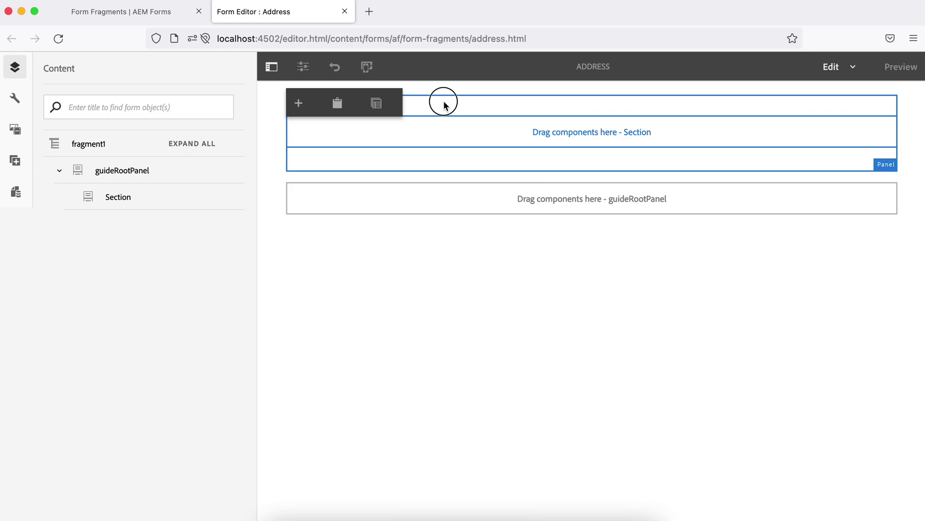
click(301, 188)
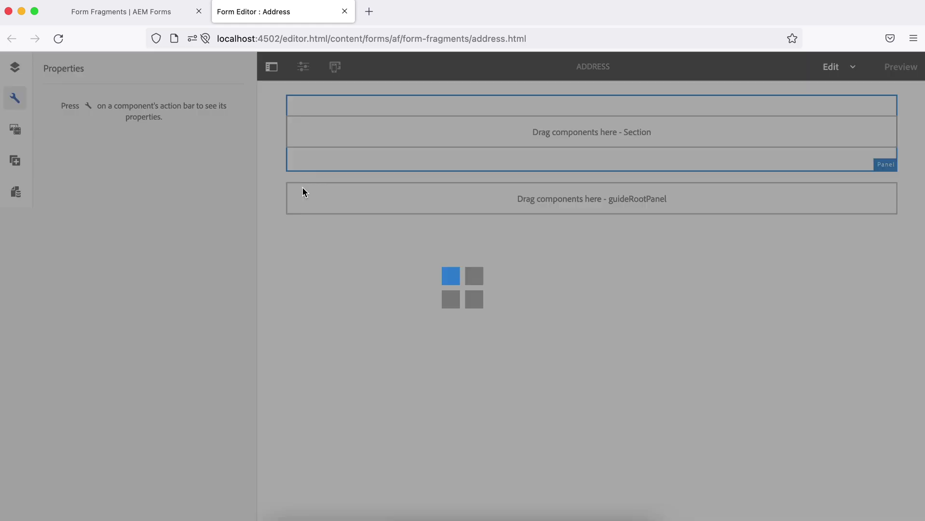
- Title the panel 'Address', name it address-panel, and save
click(109, 218)
key(BackSpace)
key(BackSpace)
key(BackSpace)
key(BackSpace)
key(BackSpace)
key(BackSpace)
key(BackSpace)
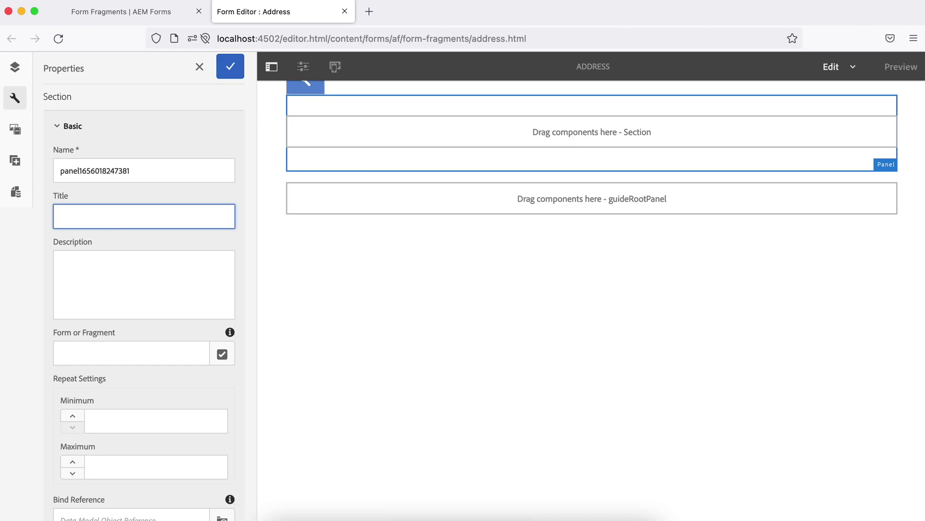
text(Address)
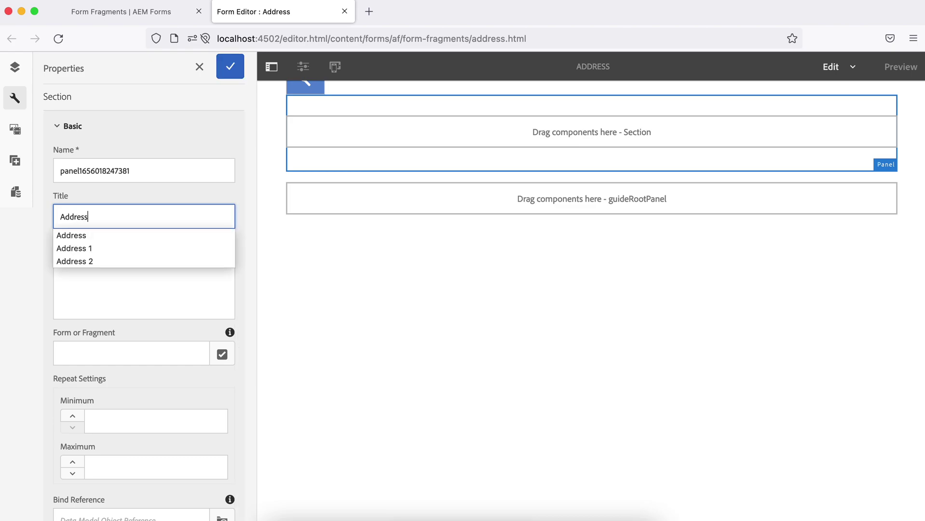
click(142, 169)
key(BackSpace)
key(BackSpace)
key(BackSpace)
key(BackSpace)
key(BackSpace)
key(BackSpace)
key(BackSpace)
key(BackSpace)
key(BackSpace)
key(BackSpace)
key(BackSpace)
key(BackSpace)
key(BackSpace)
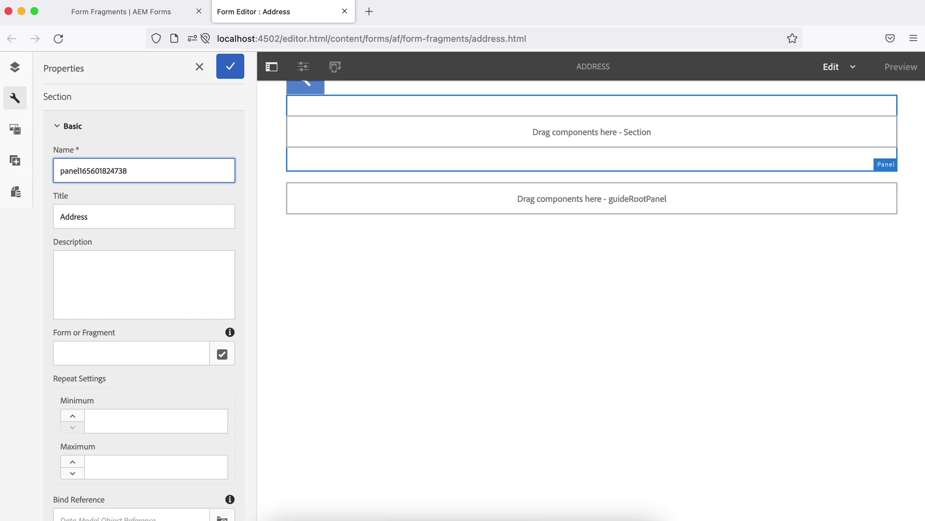
key(BackSpace)
key(BackSpace)
key(BackSpace)
key(BackSpace)
key(BackSpace)
text(a)
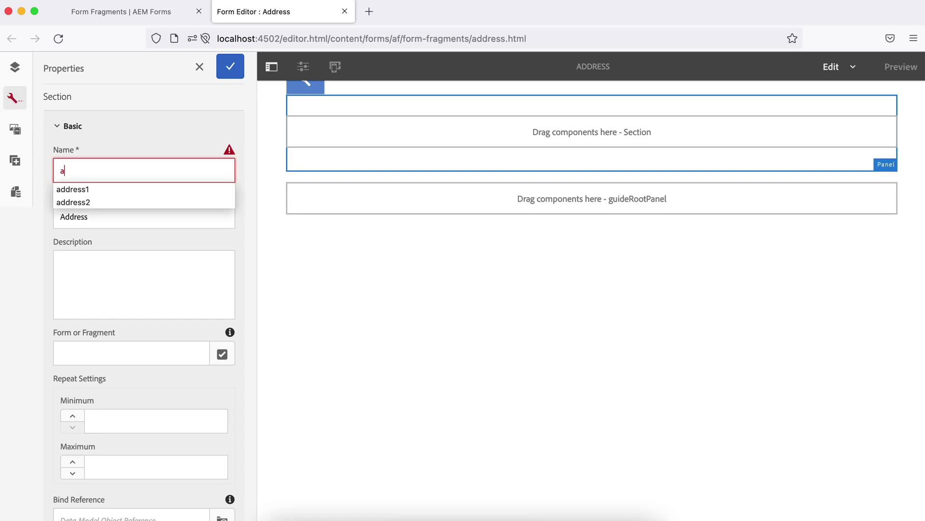
text(ddress-panel)
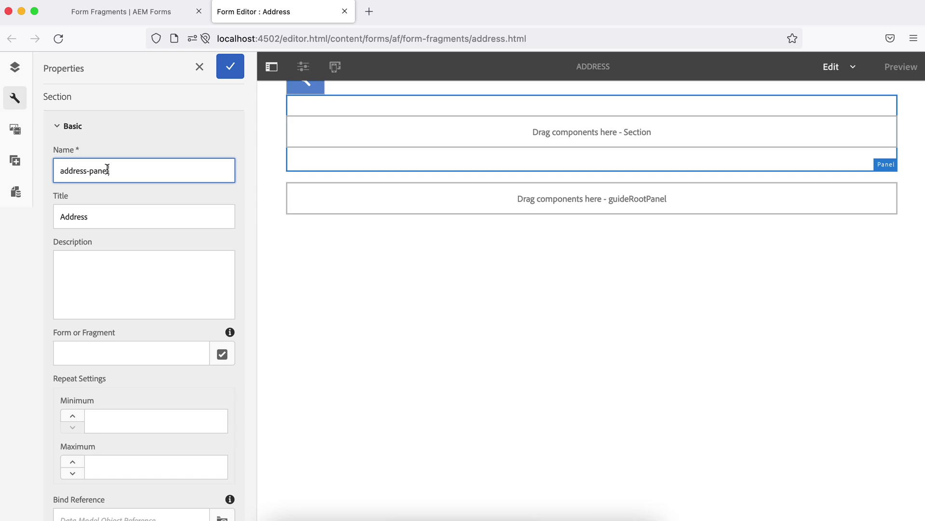
click(444, 290)
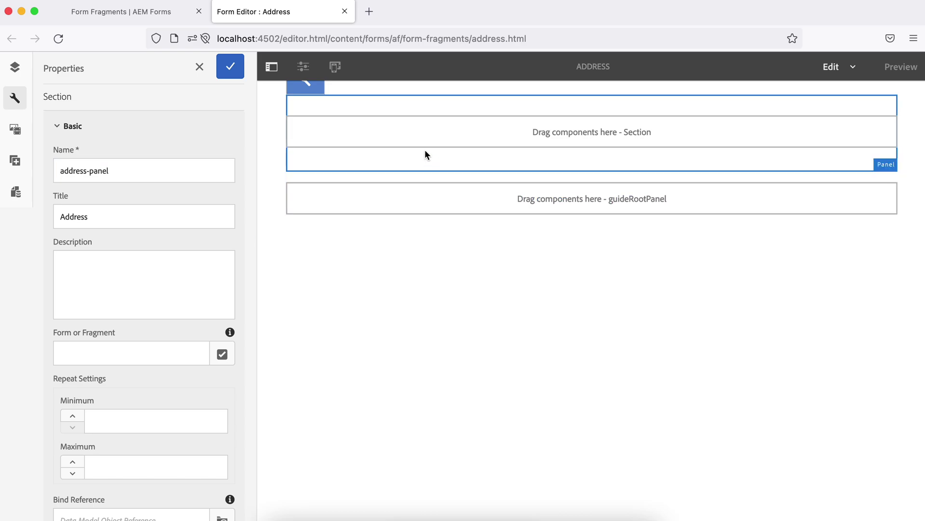
click(227, 66)
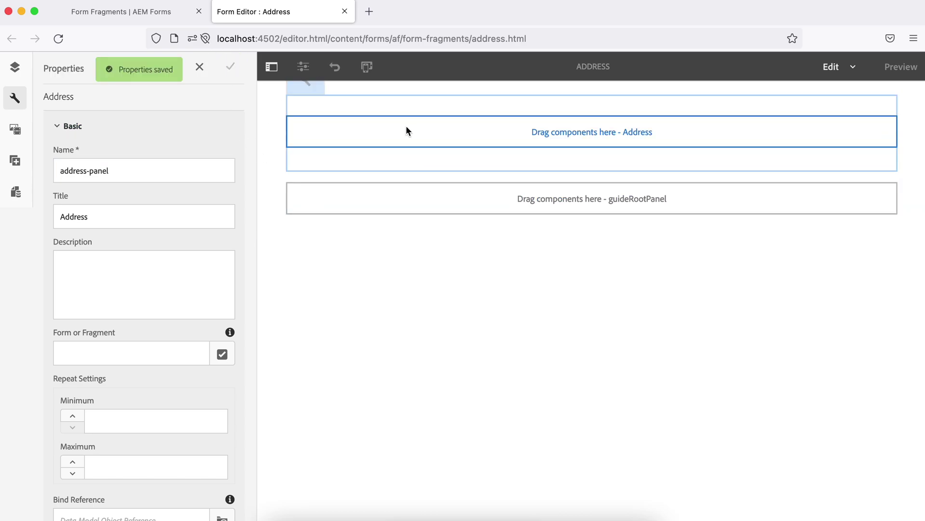
- Add a Text Box inside the Address panel and open its properties
click(454, 135)
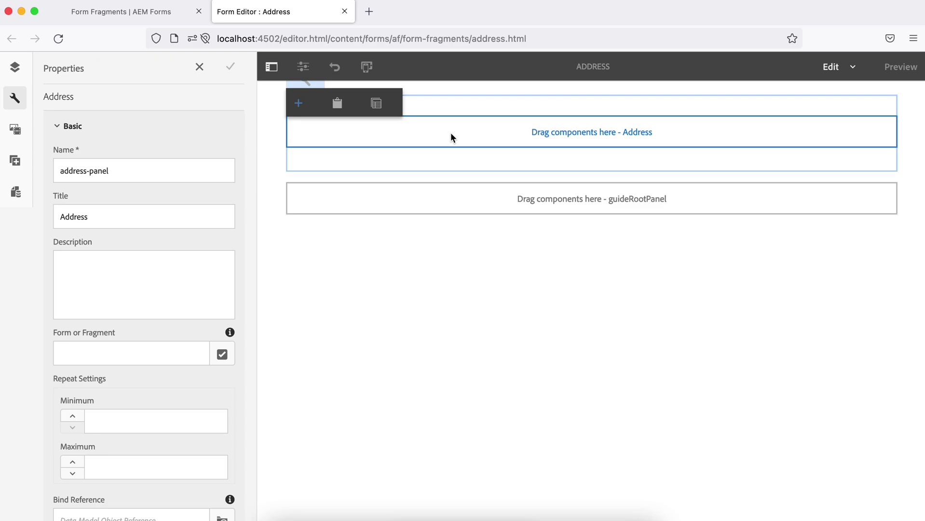
click(298, 103)
text(Text)
click(412, 252)
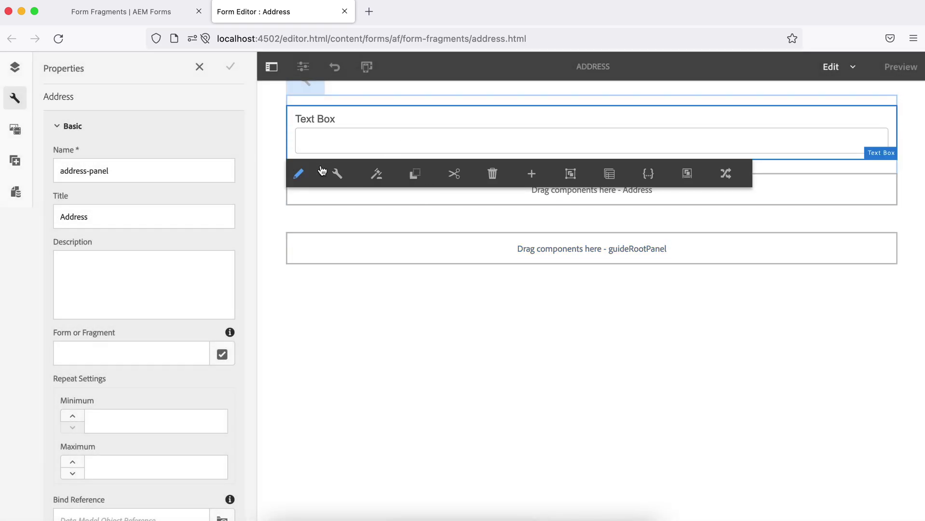
click(337, 174)
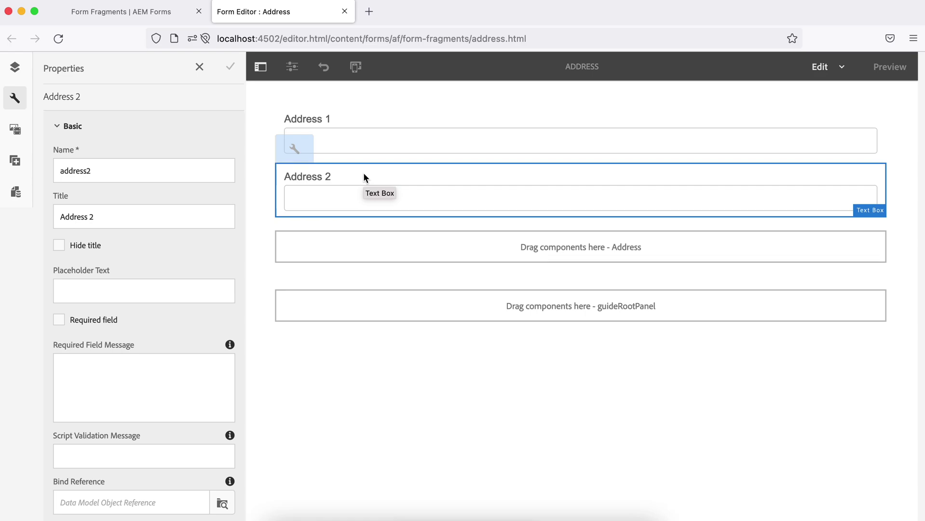
click(842, 69)
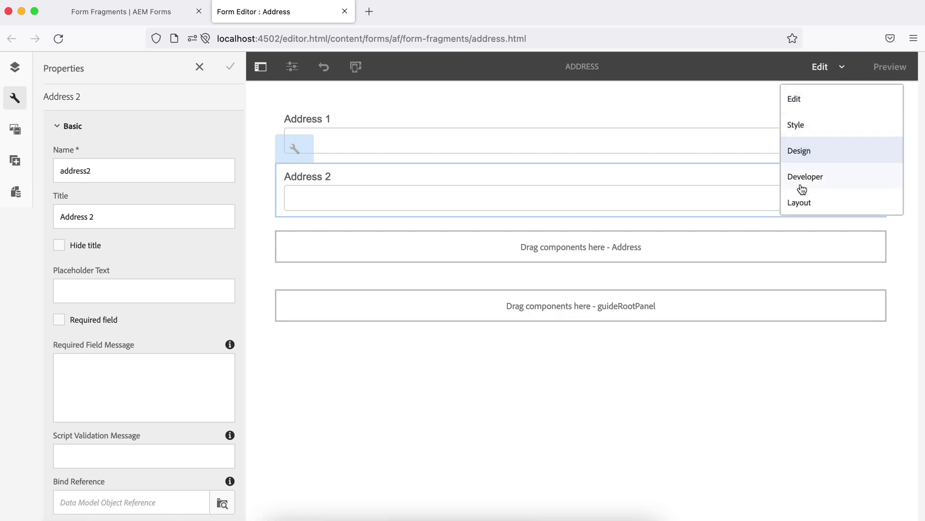
- In Layout mode, resize Address 1 and Address 2 to half width each, side by side
click(804, 159)
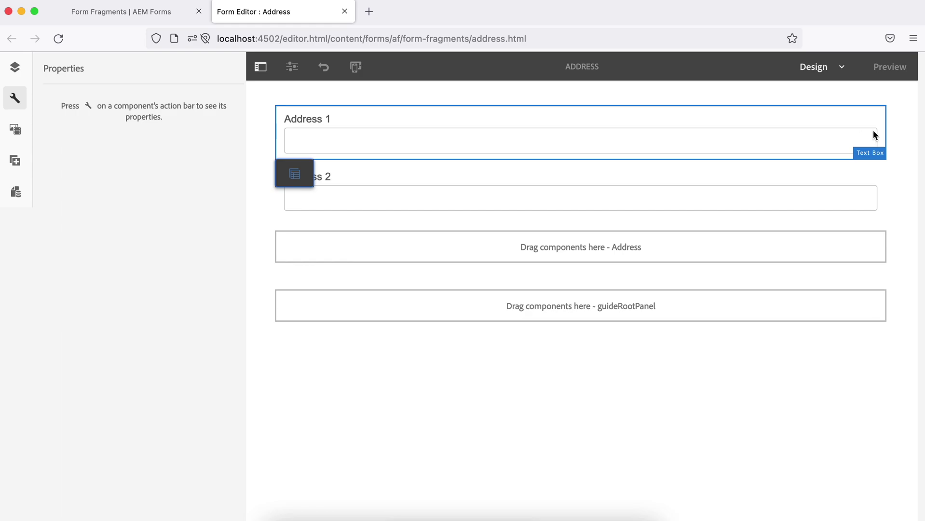
click(842, 68)
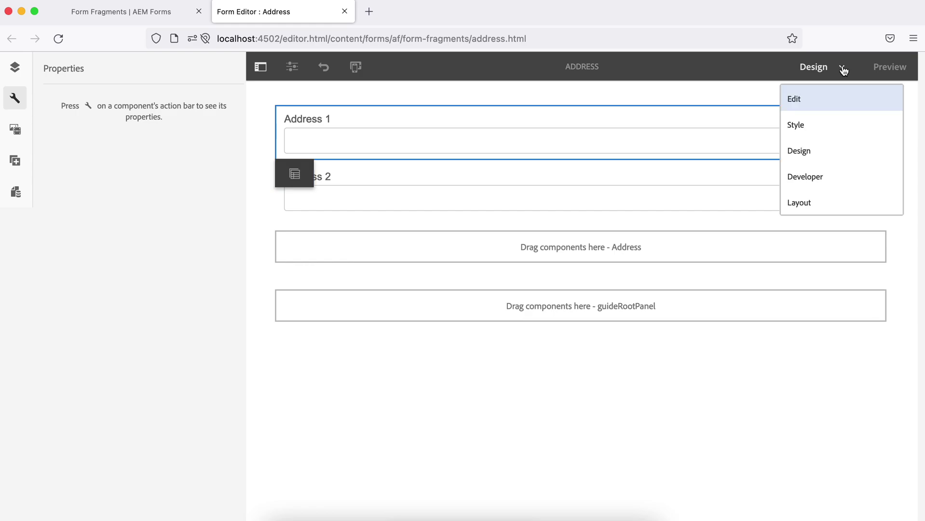
click(810, 205)
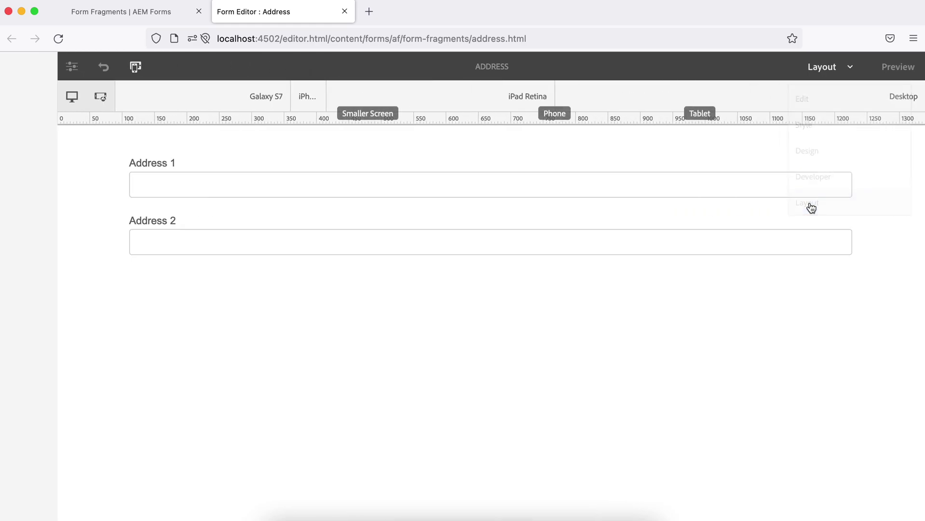
click(800, 171)
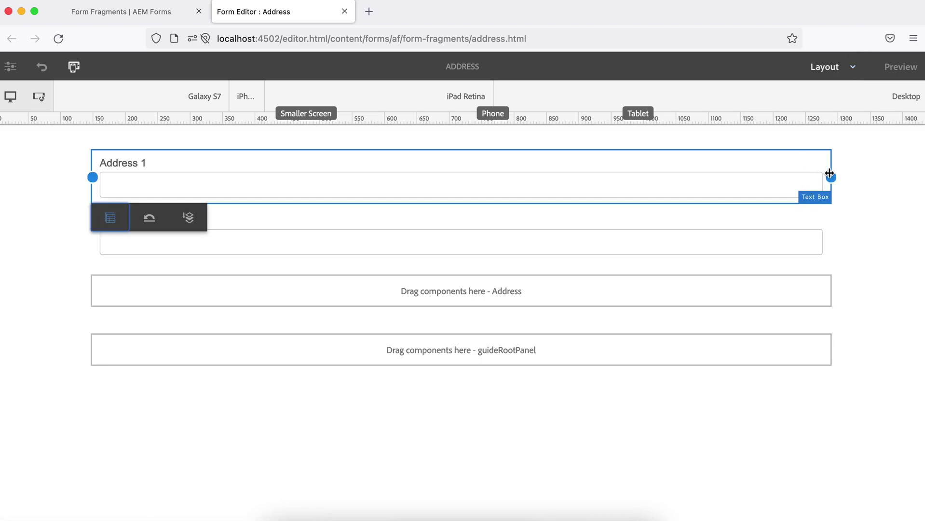
drag(827, 179, 463, 172)
click(458, 227)
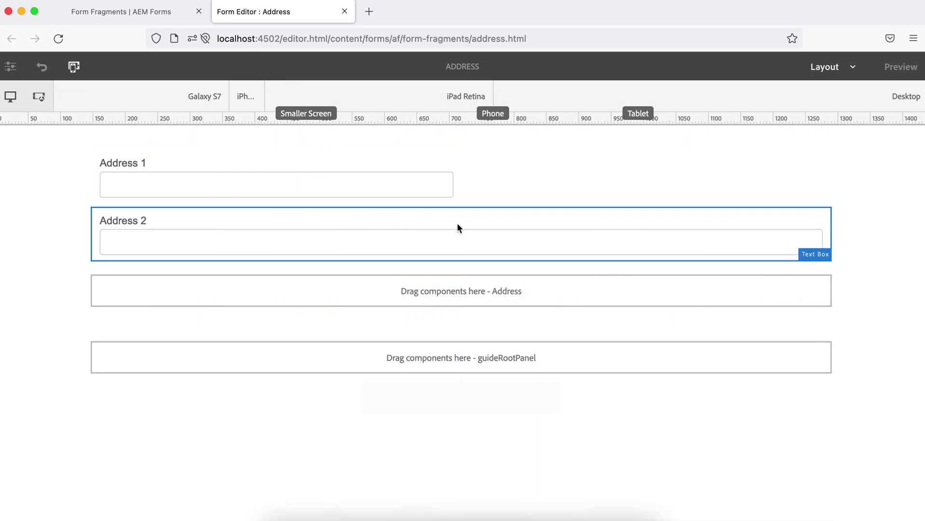
drag(91, 235, 453, 231)
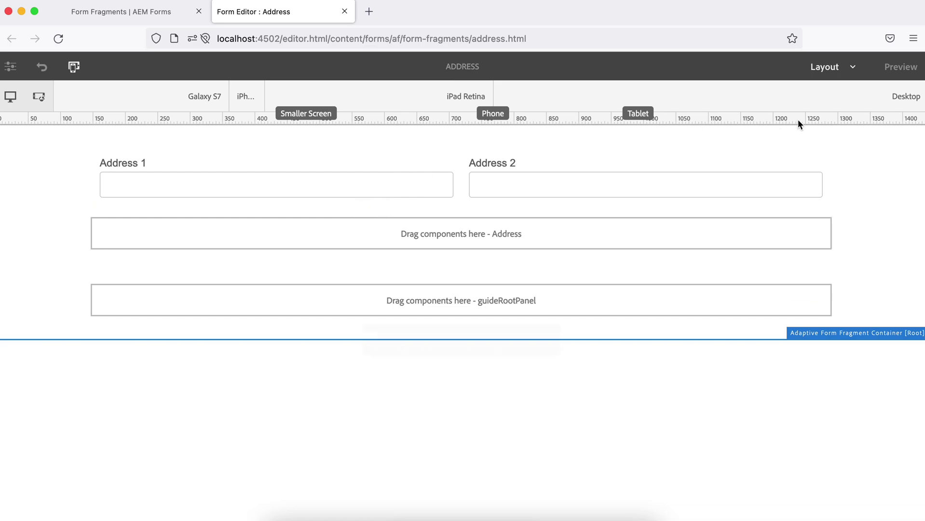
click(852, 68)
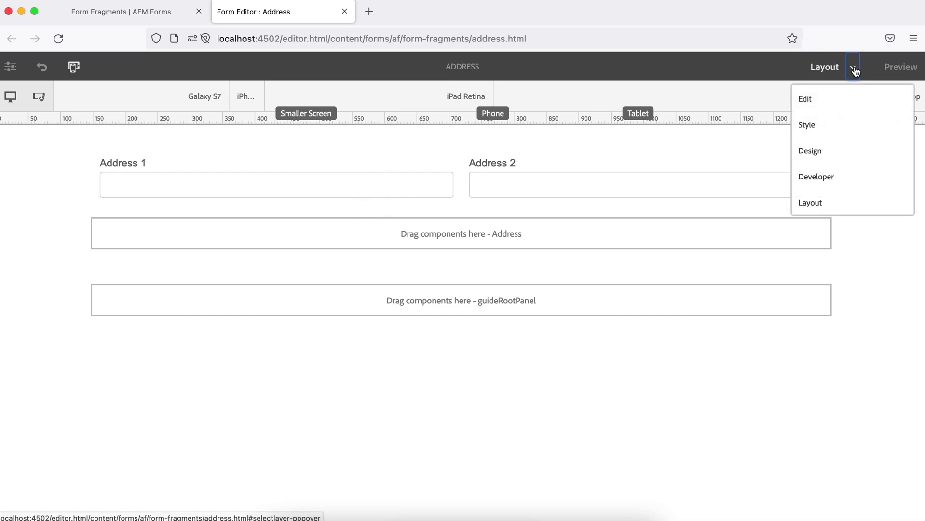
- Return to Edit mode and go back to the Form Fragments listing
click(825, 102)
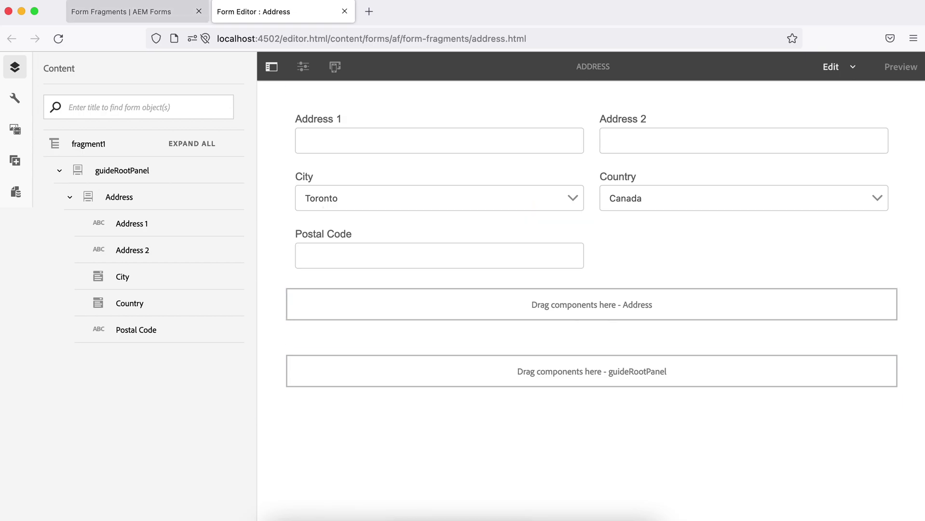
click(100, 13)
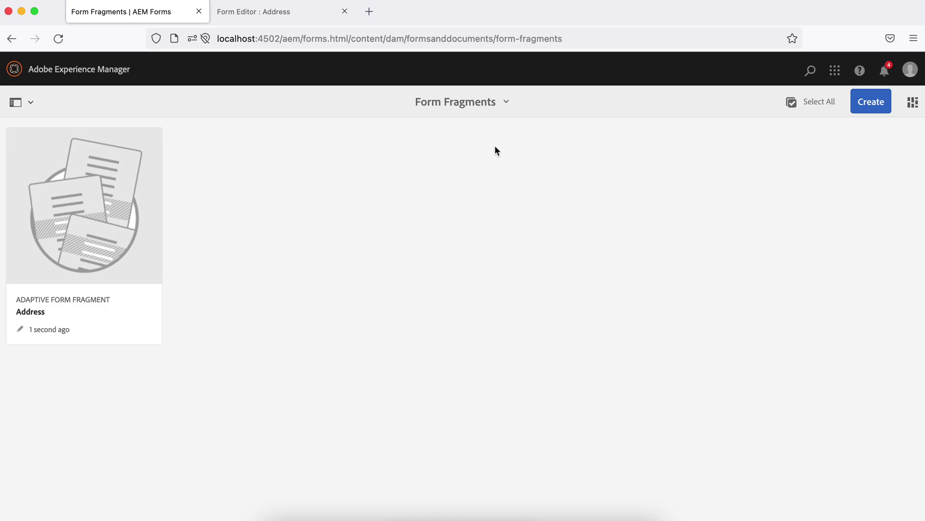
- In Forms & Documents, start a new adaptive form from the Geeks Form Template
click(56, 70)
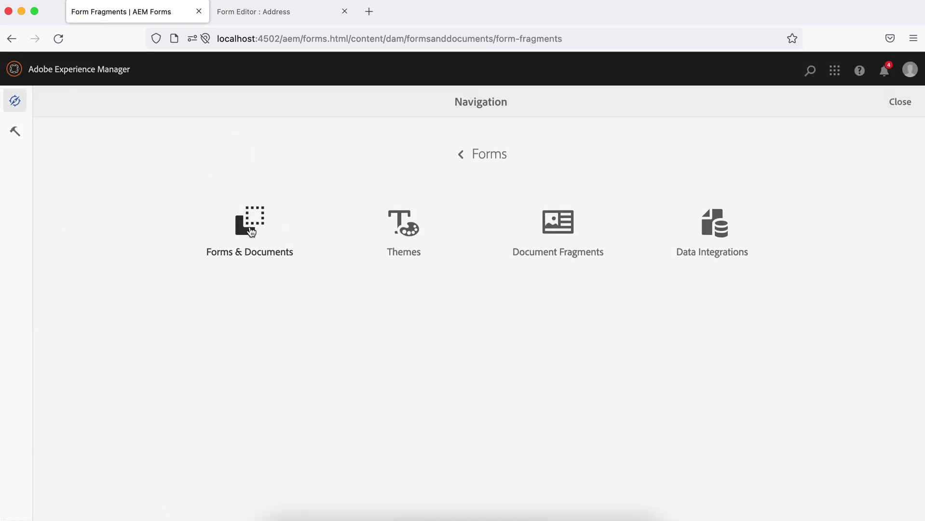
click(251, 232)
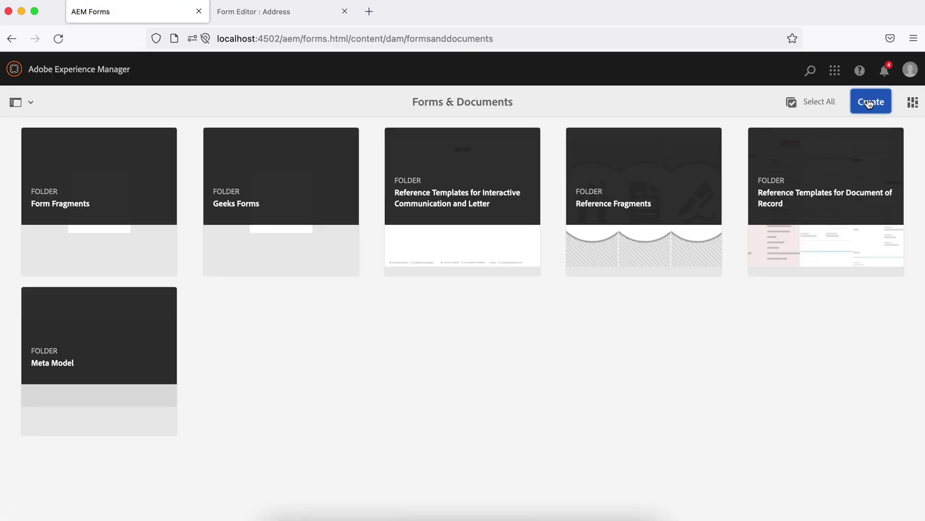
click(868, 103)
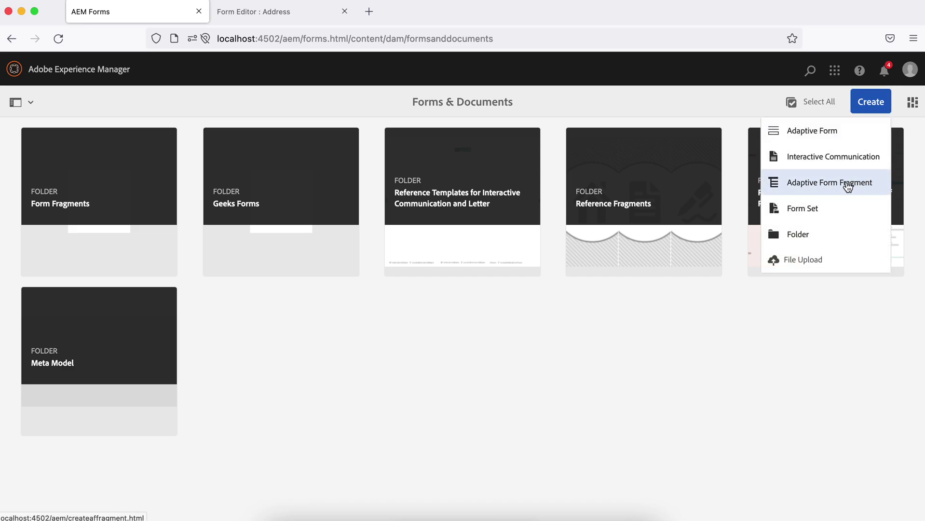
click(825, 135)
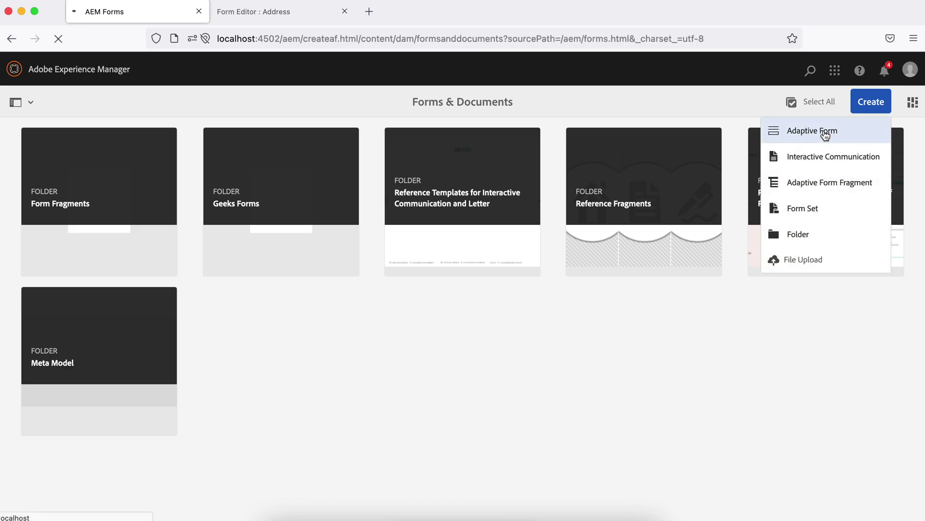
click(585, 246)
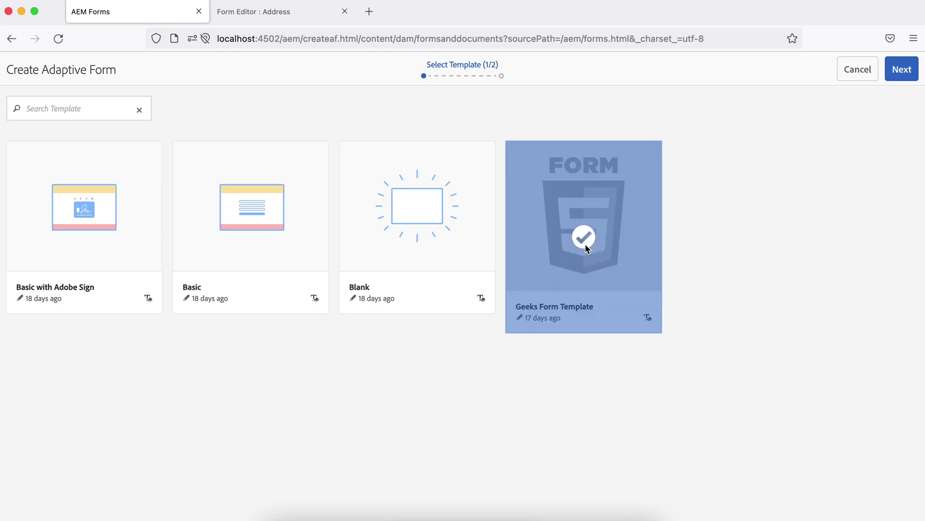
click(894, 71)
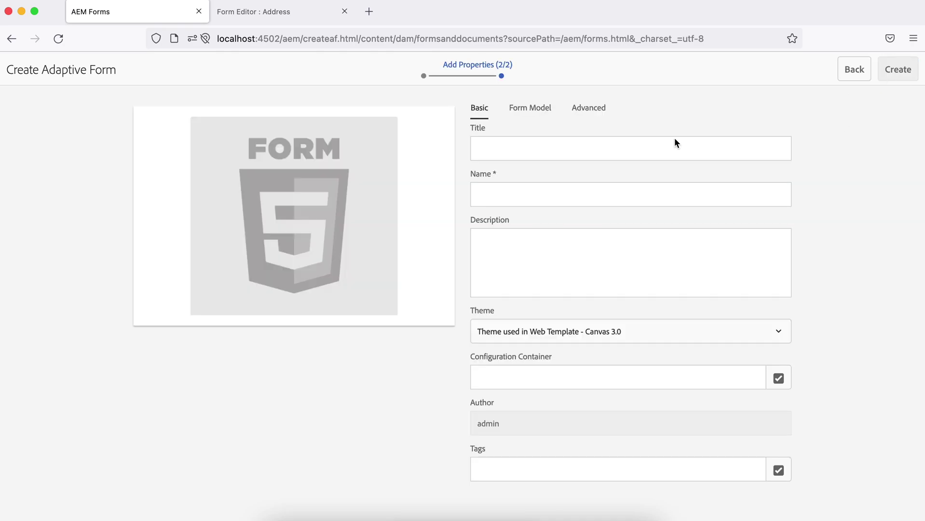
- Title the form 'Author' and create it
click(540, 149)
text(Author)
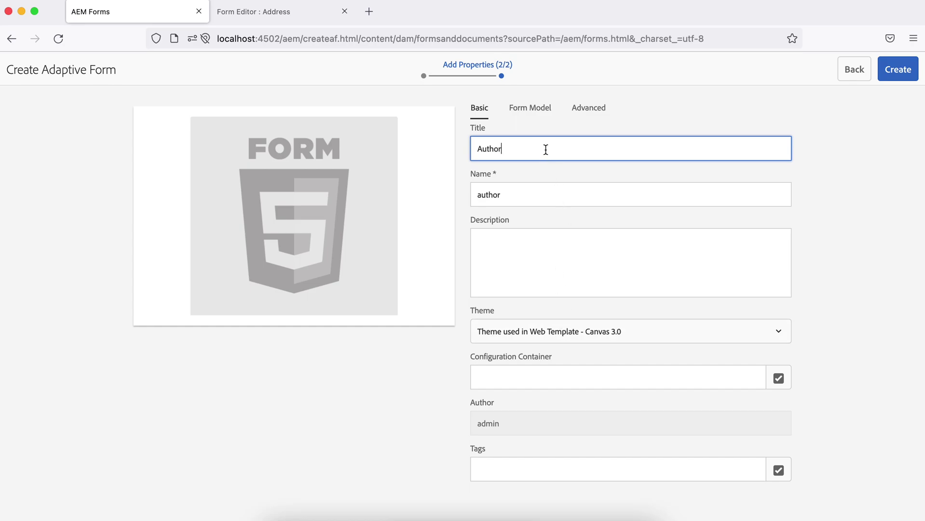
click(898, 73)
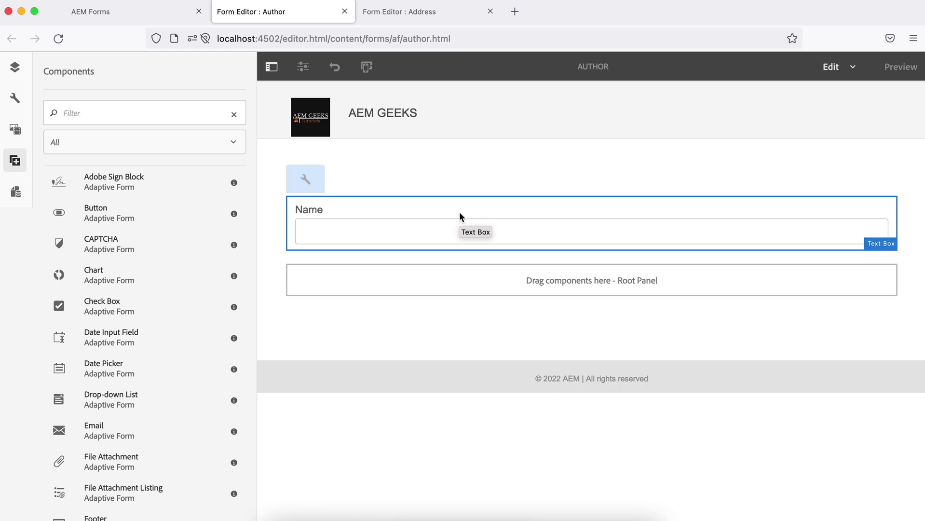
- Filter Assets to Adaptive Form Fragments and drag the Address fragment below the Name field
click(15, 131)
click(56, 106)
click(127, 169)
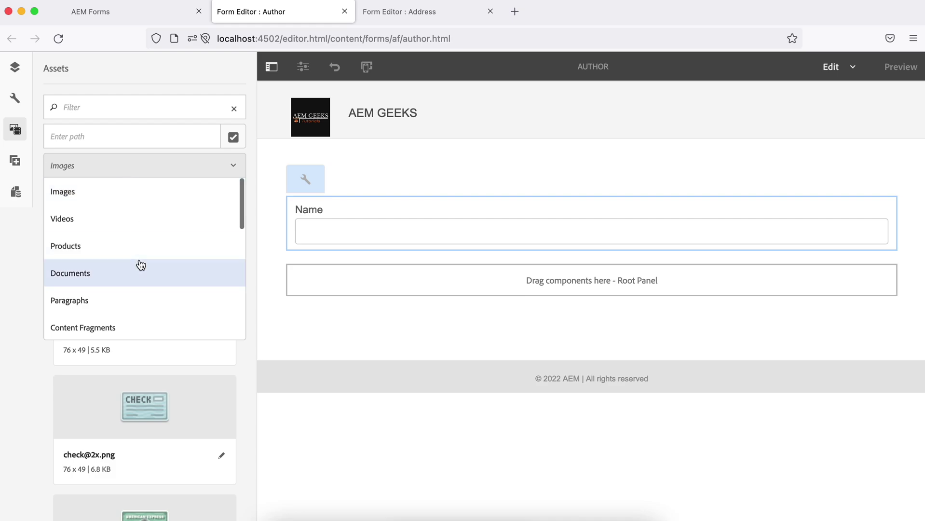
scroll(139, 262, down, 5)
scroll(140, 263, down, 3)
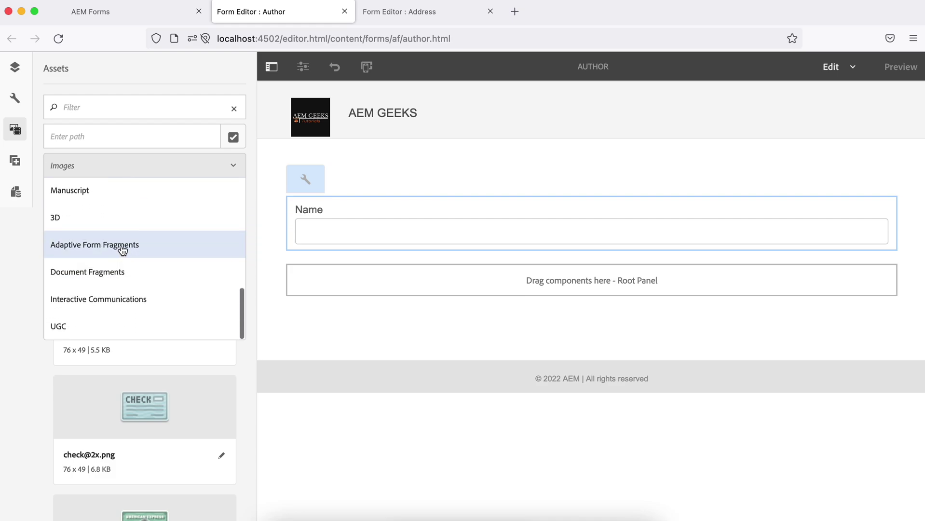
click(122, 245)
scroll(147, 355, down, 2)
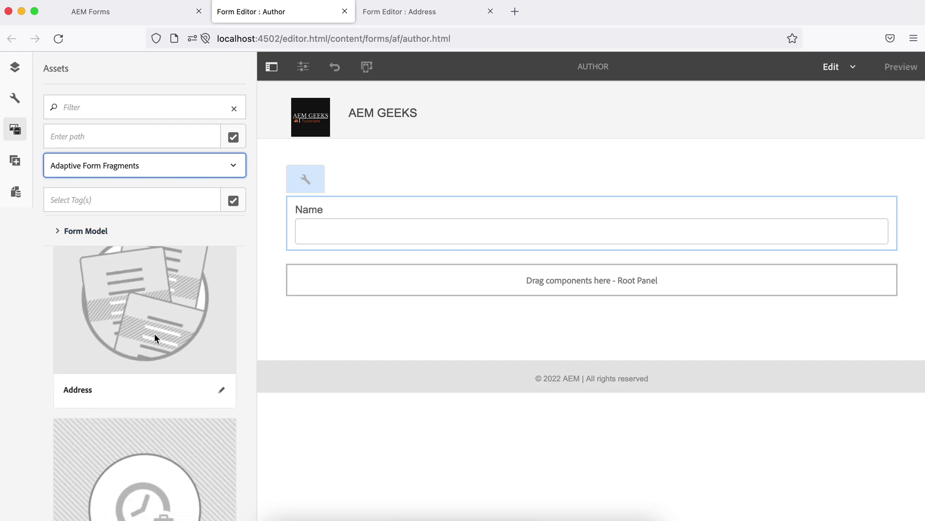
drag(142, 332, 590, 280)
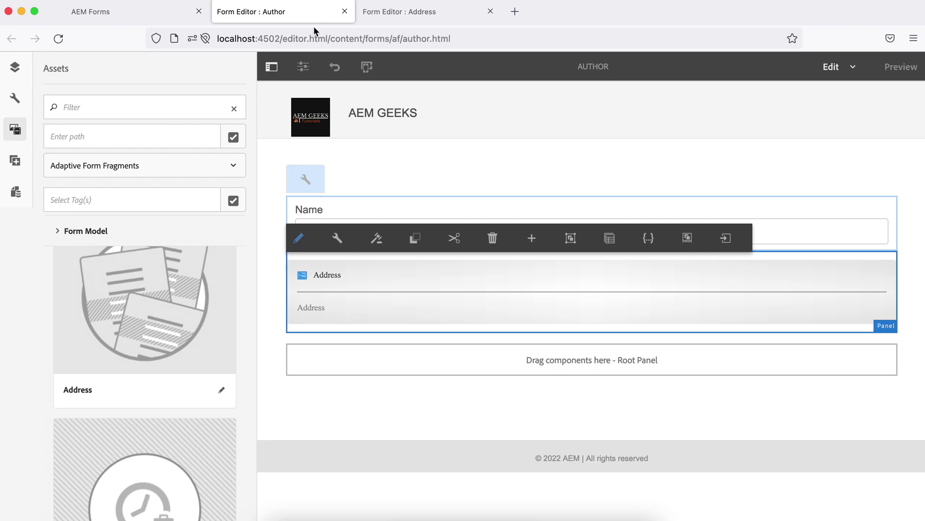
click(303, 67)
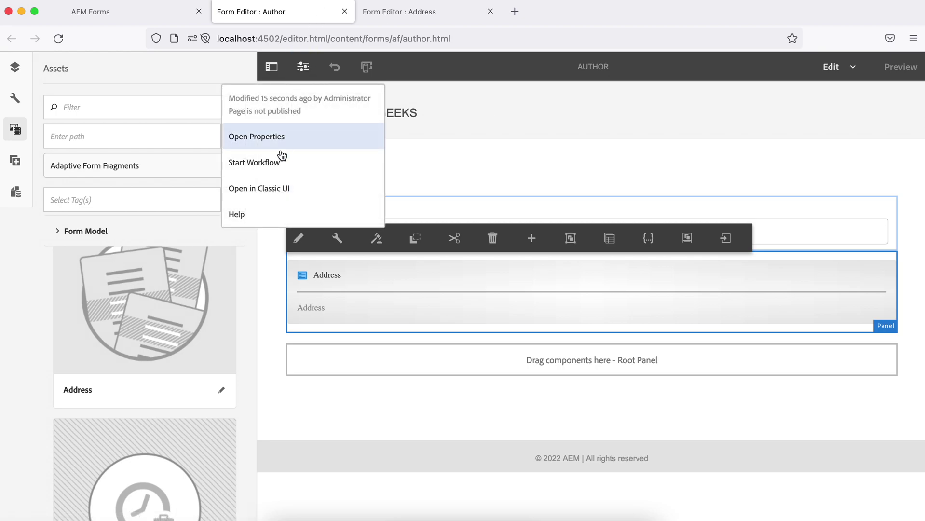
click(426, 67)
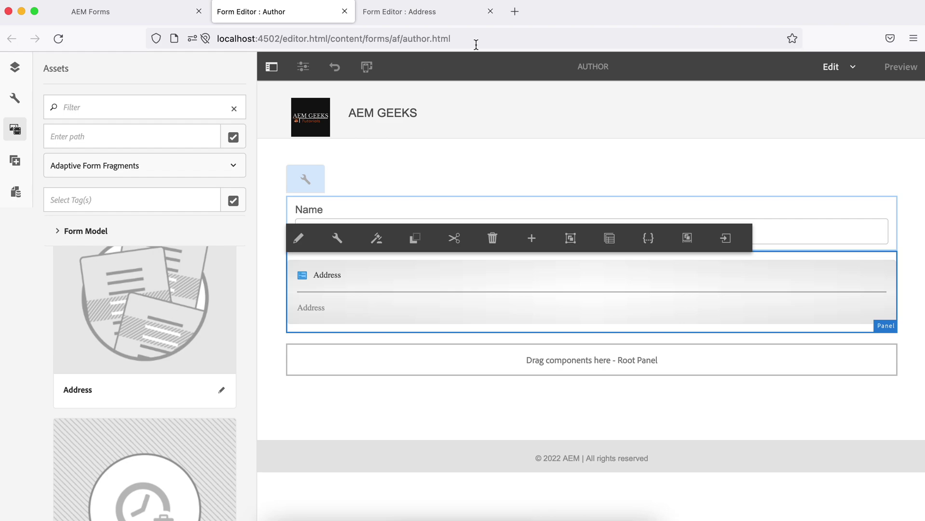